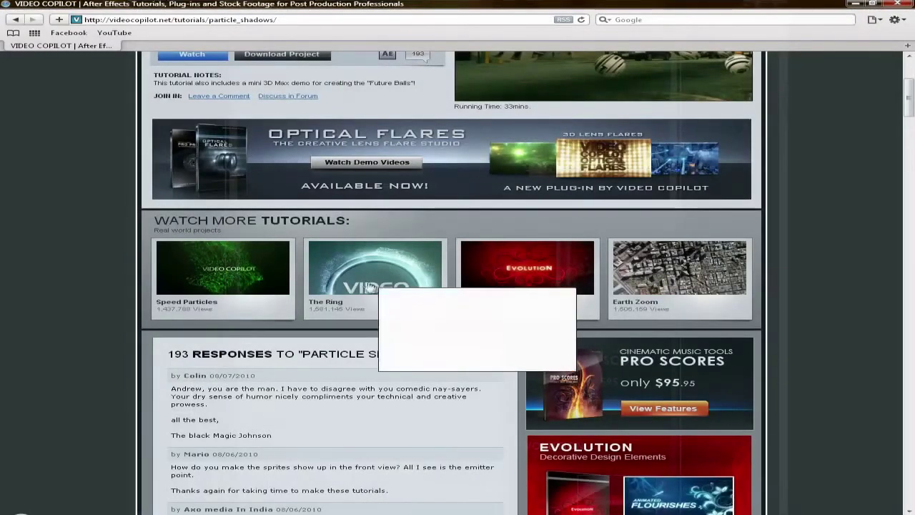
- Scroll up the Video Copilot Particle Shadows tutorial page before moving to Cinema 4D
scroll(536, 286, "up", 3)
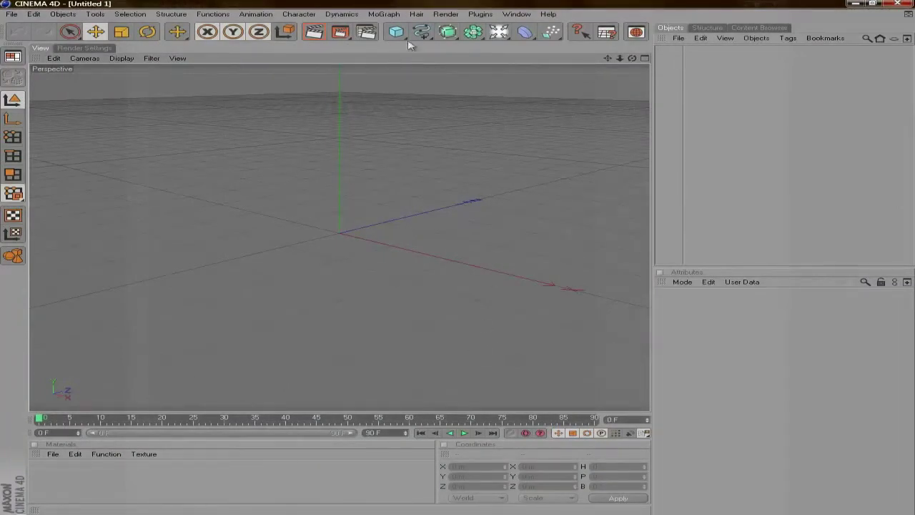
- Add a Sphere from the Cube menu and raise its Segments from 24 to 50
left_click_drag(398, 32, 522, 38)
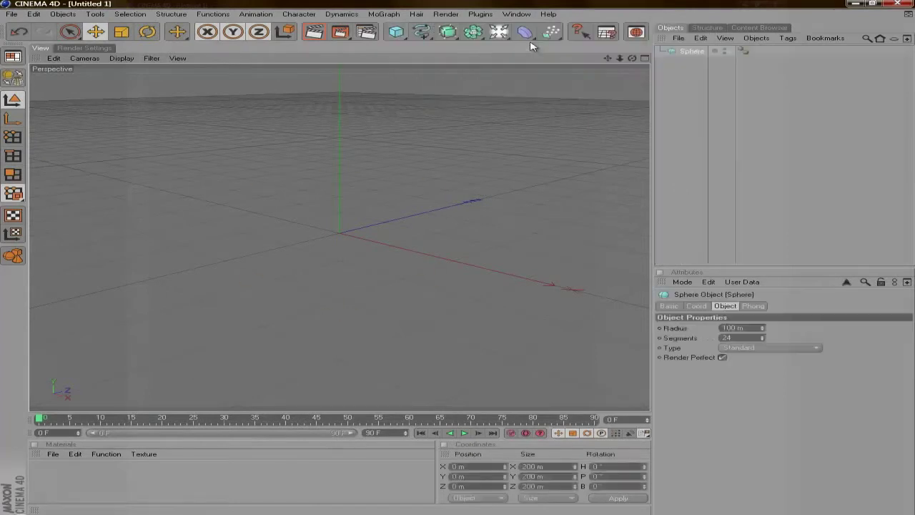
left_click(737, 338)
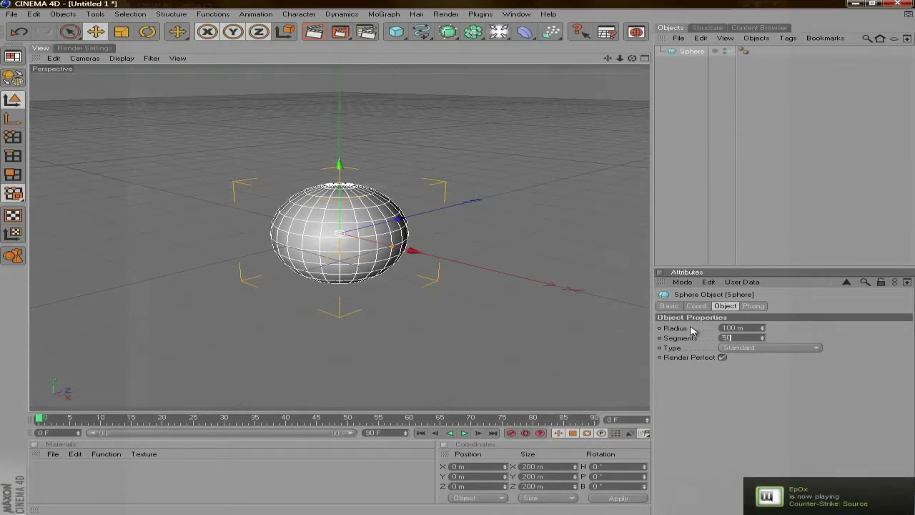
type("50")
key("Return")
scroll(458, 280, "up", 5)
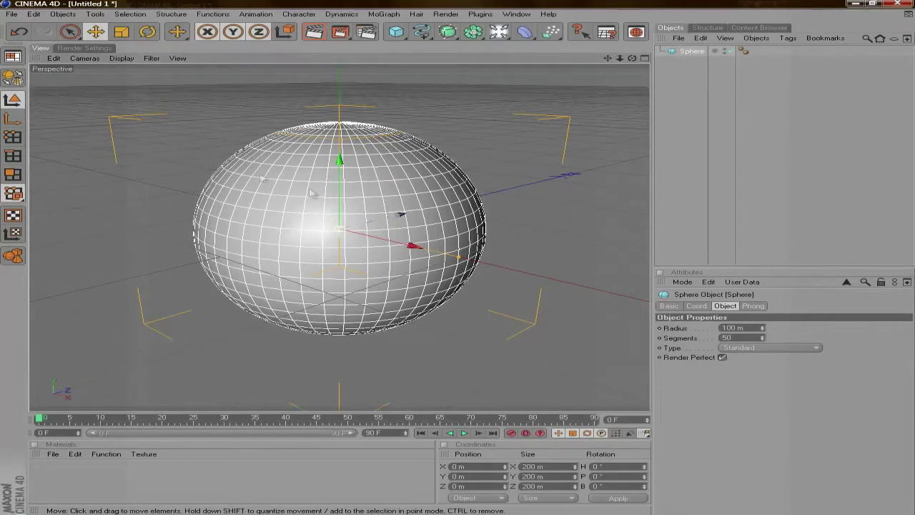
- Make the sphere editable and use Rectangle Selection on polygons, hidden ones included, in four views
left_click(18, 74)
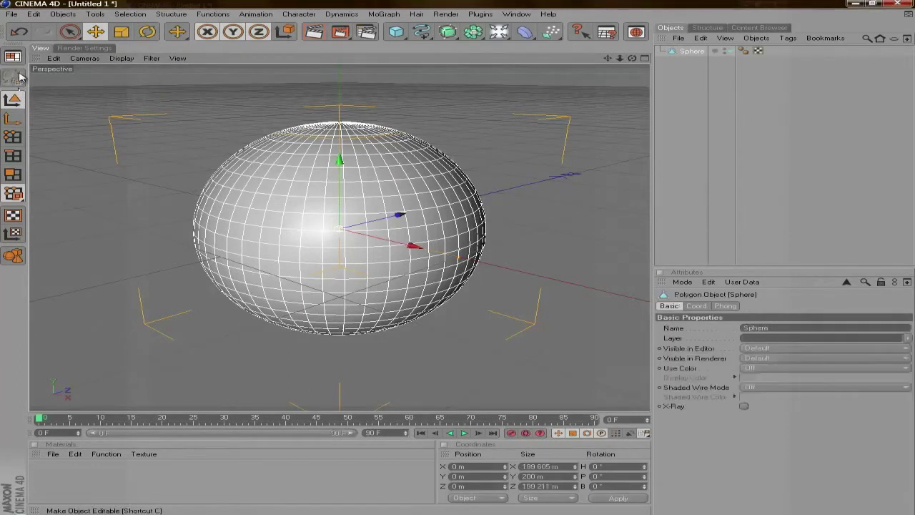
left_click(13, 175)
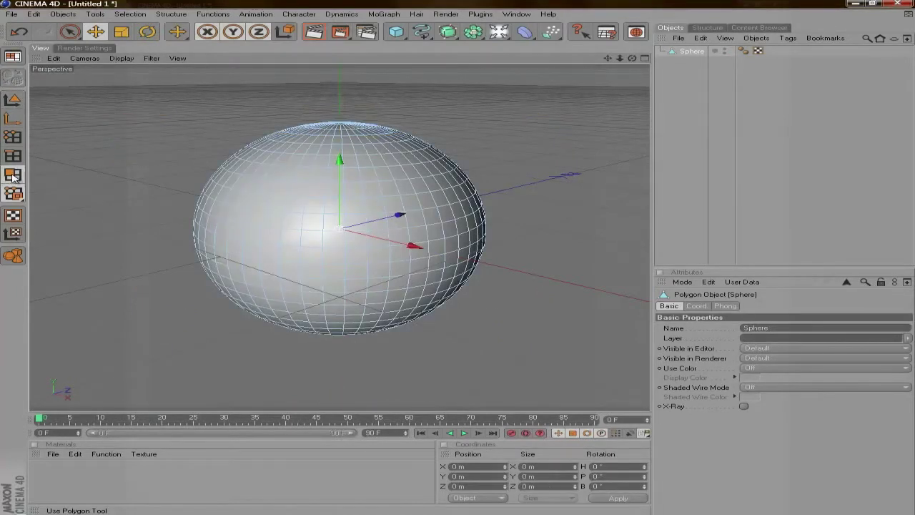
left_click(70, 32)
left_click_drag(69, 32, 113, 41)
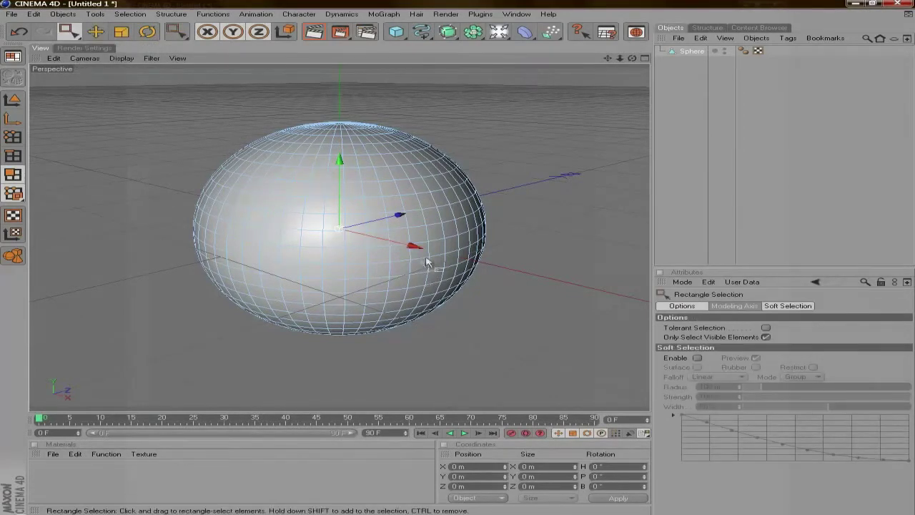
left_click(766, 337)
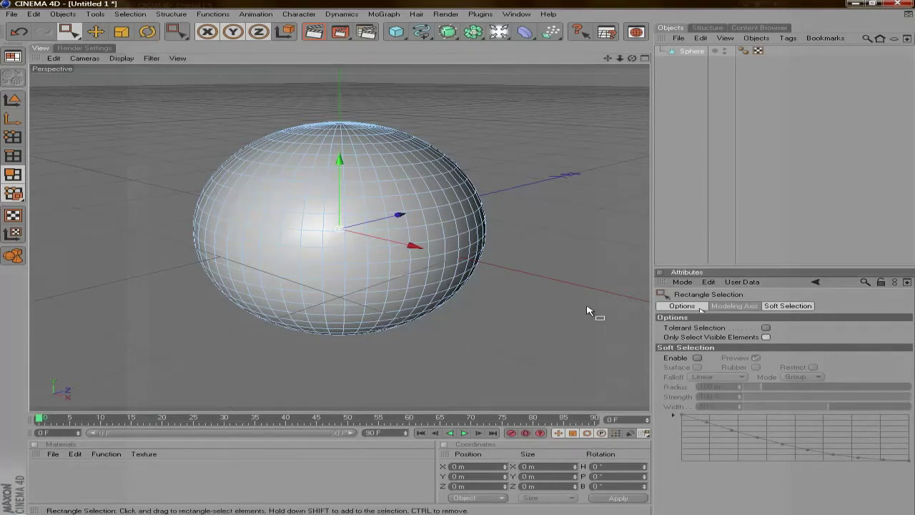
middle_click(578, 302)
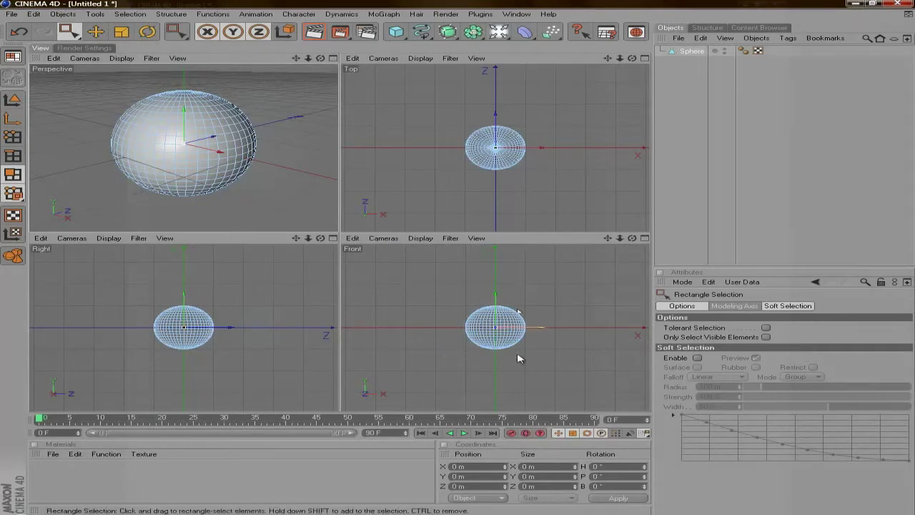
- Maximize the Front view and delete three polygon bands: upper right, lower right and upper left
middle_click(526, 297)
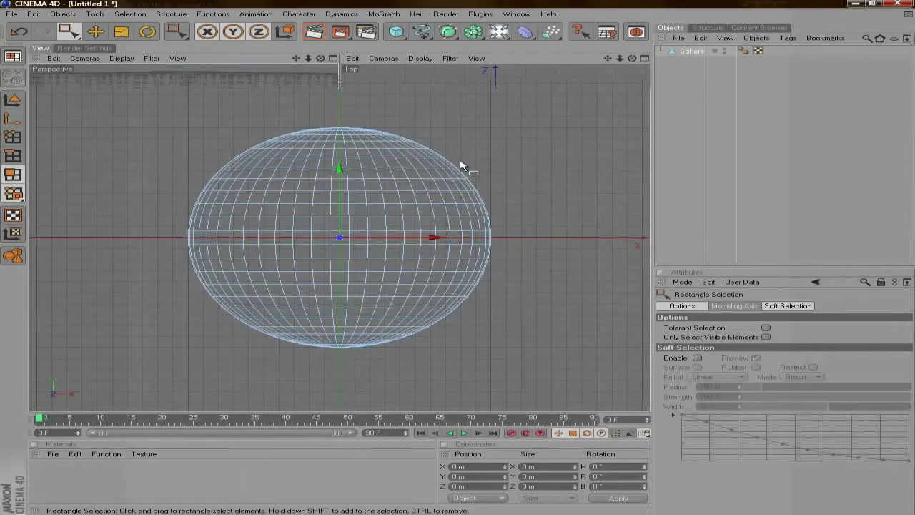
left_click_drag(493, 164, 346, 190)
key("Delete")
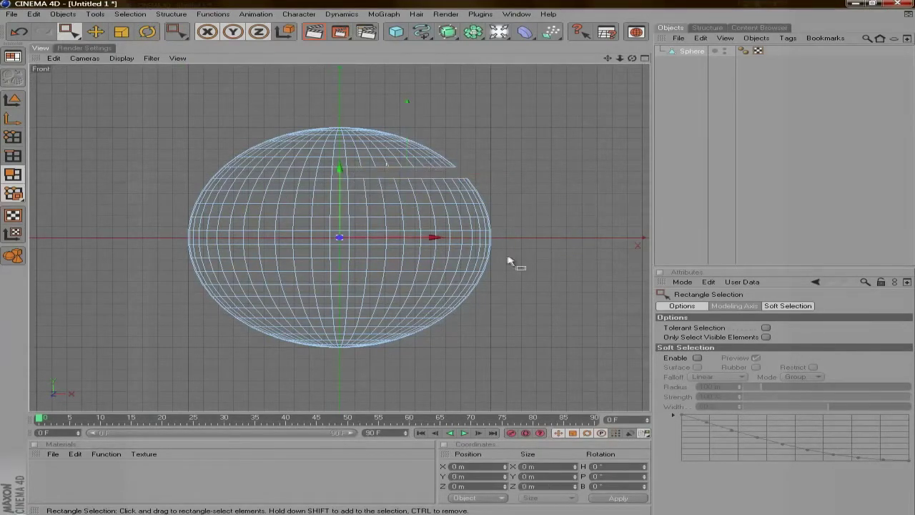
left_click_drag(507, 256, 322, 298)
key("Delete")
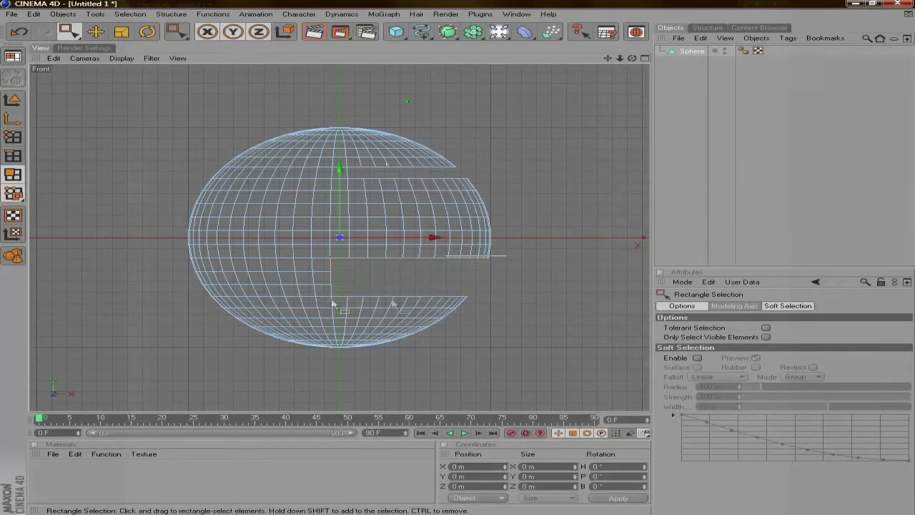
left_click_drag(176, 178, 262, 236)
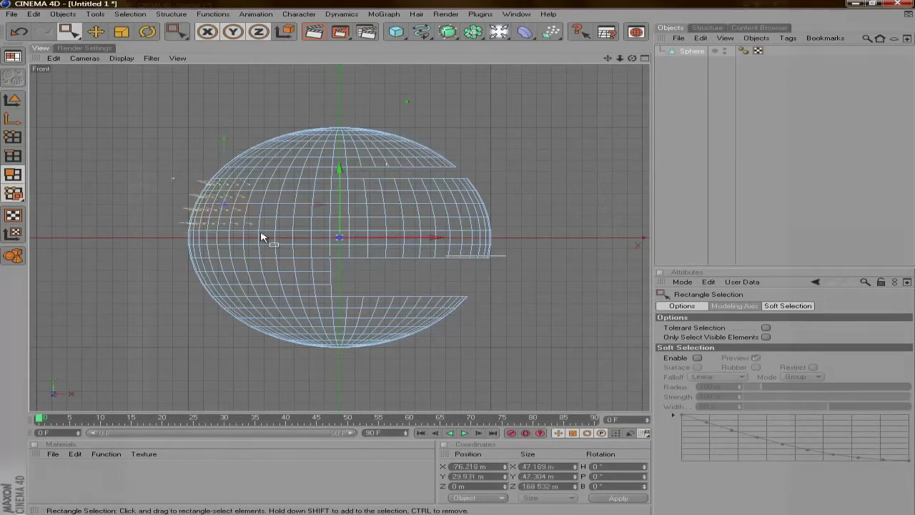
key("Delete")
- Delete the polygons of the sphere's bottom cap and top cap
left_click_drag(255, 323, 449, 393)
key("Delete")
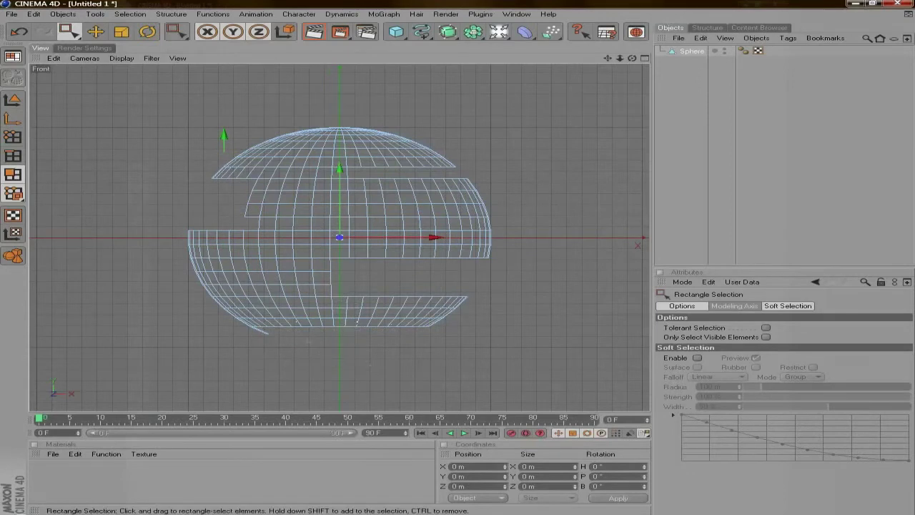
left_click_drag(307, 343, 232, 325)
left_click_drag(331, 134, 384, 138)
key("Delete")
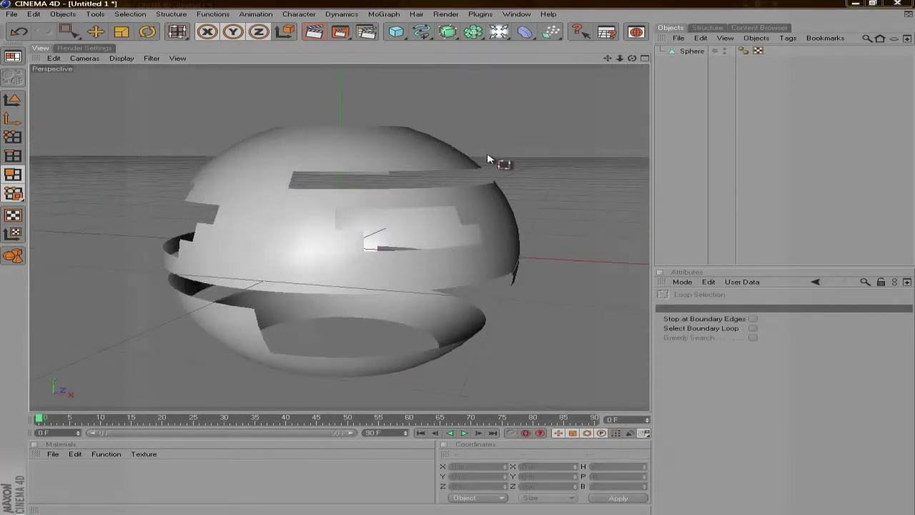
left_click(58, 30)
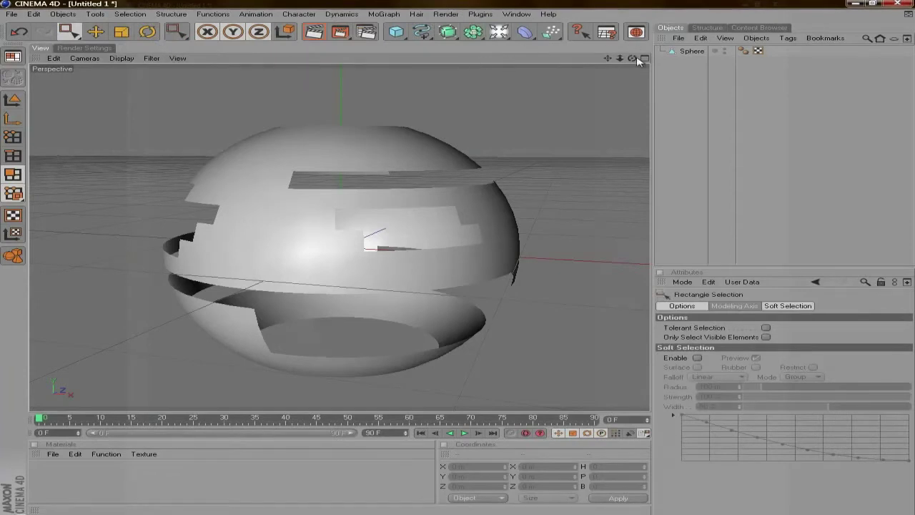
mouse_move(458, 266)
left_mouse_down("alt")
mouse_move(433, 272)
mouse_move(461, 261)
mouse_move(431, 252)
mouse_move(446, 262)
left_mouse_up("alt")
left_click_drag(348, 259, 540, 179, "alt")
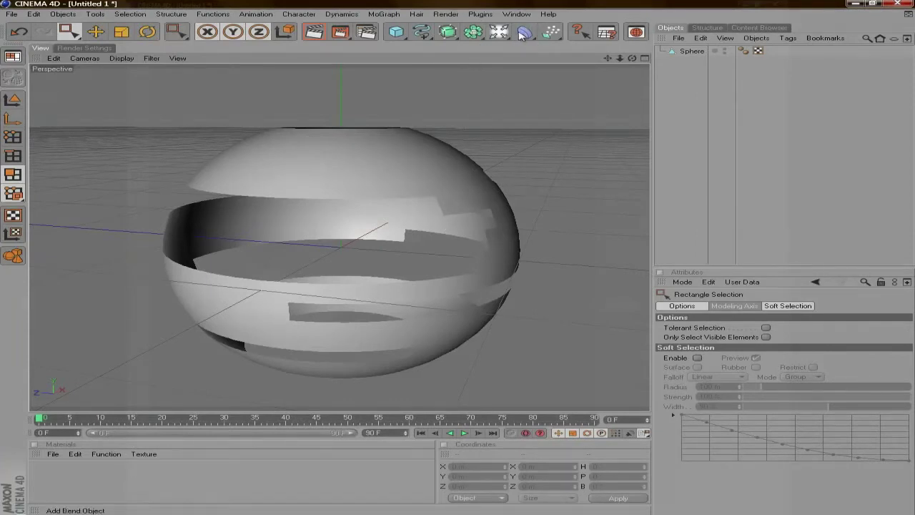
- Place an Explosion FX deformer under the Sphere with its Time set to 0%
left_click_drag(525, 34, 703, 98)
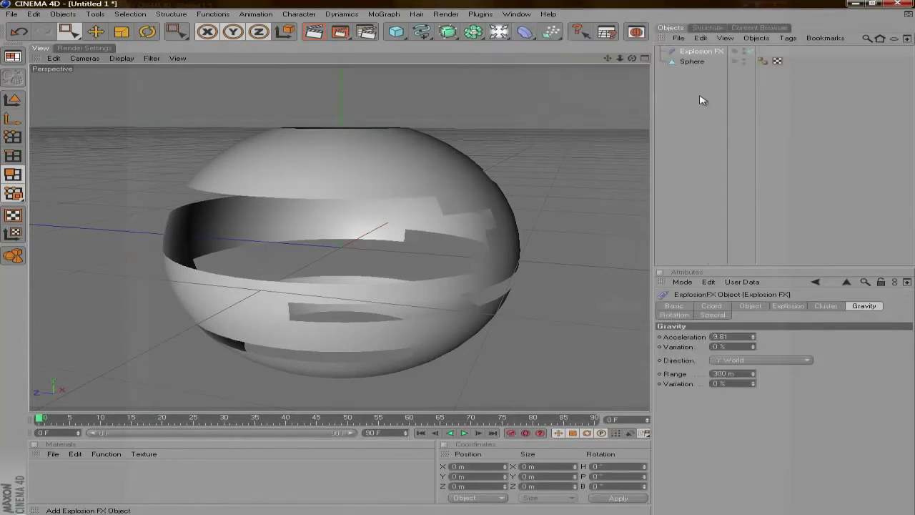
mouse_move(707, 53)
left_mouse_down()
mouse_move(703, 72)
mouse_move(694, 63)
left_mouse_up()
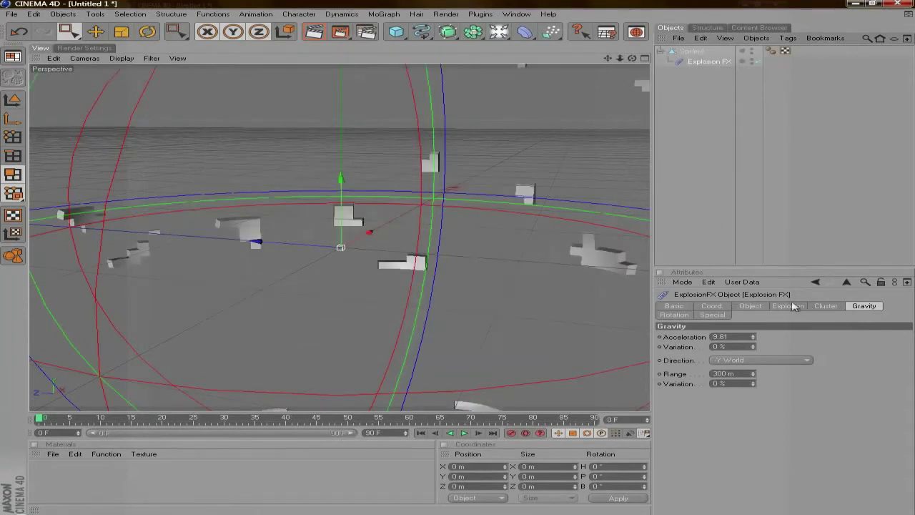
left_click(749, 306)
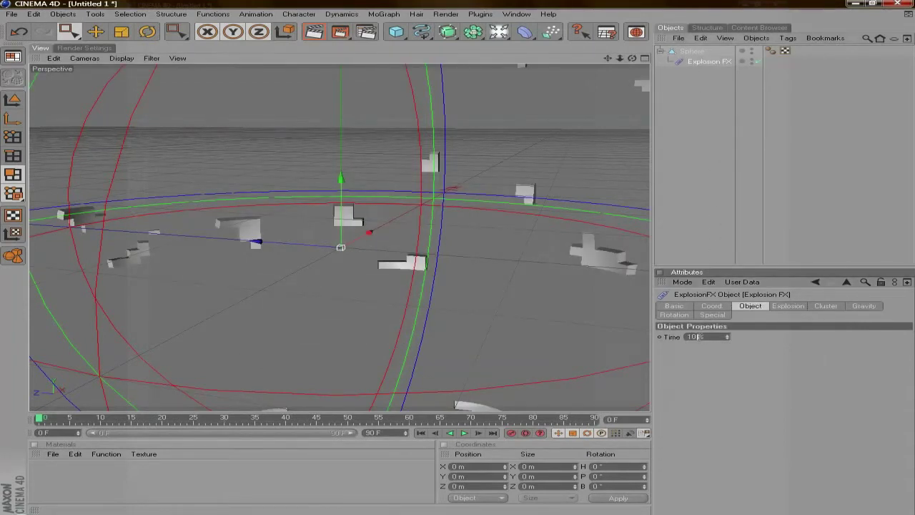
type("0")
key("Return")
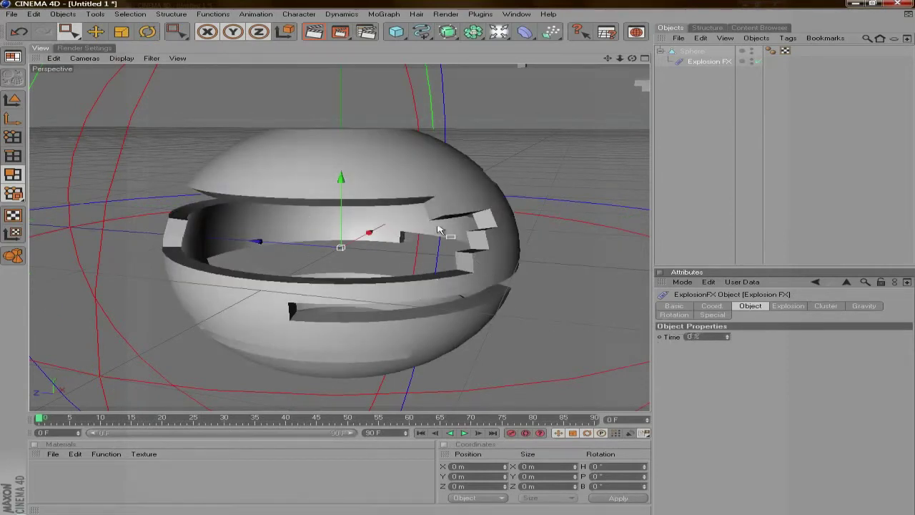
- Bake the Sphere with Current State to Object and delete the original with its Explosion FX
right_click(699, 53)
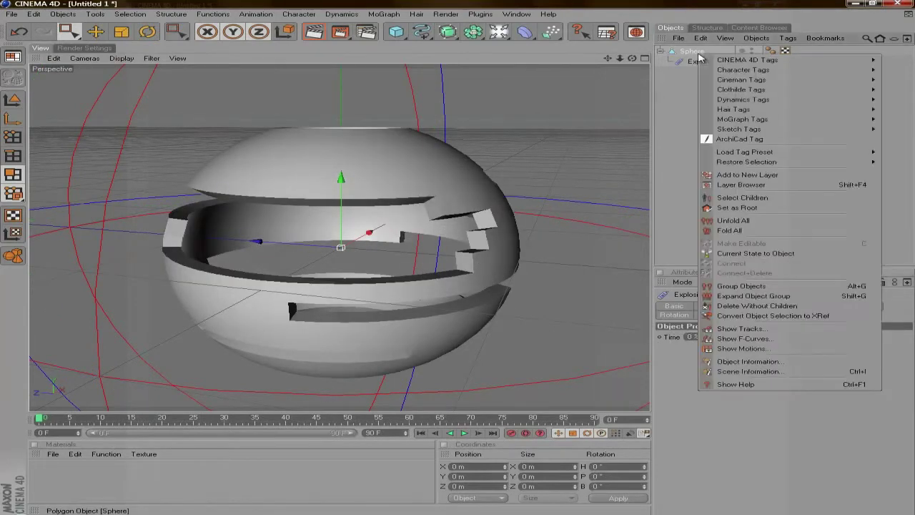
left_click(812, 254)
left_click(692, 52)
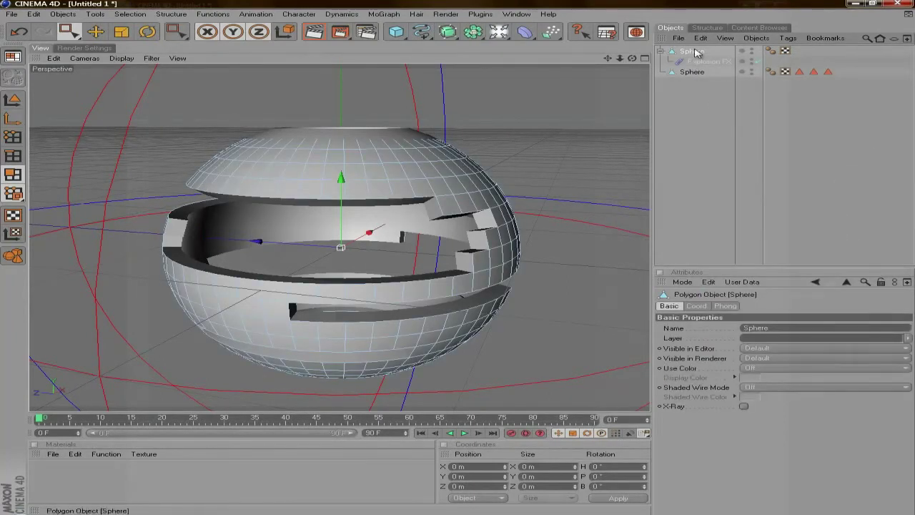
key("Delete")
left_click(692, 52)
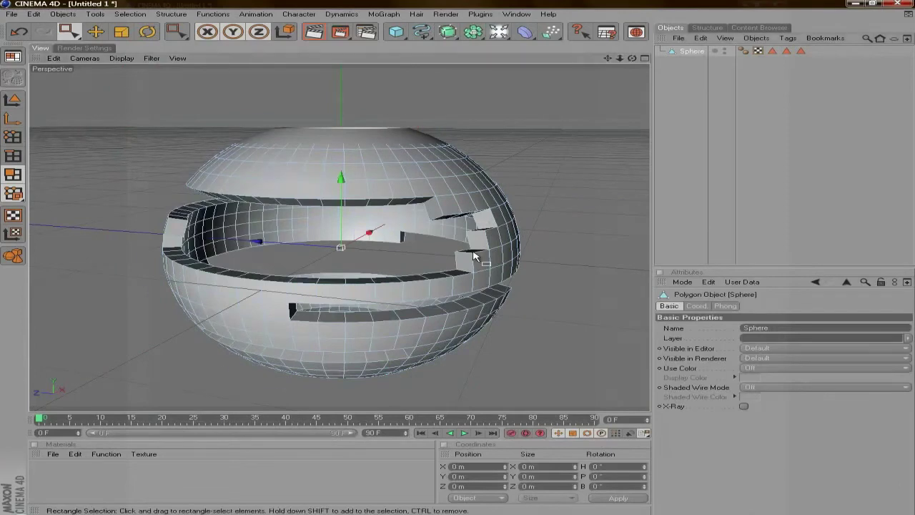
scroll(480, 255, "up", 5)
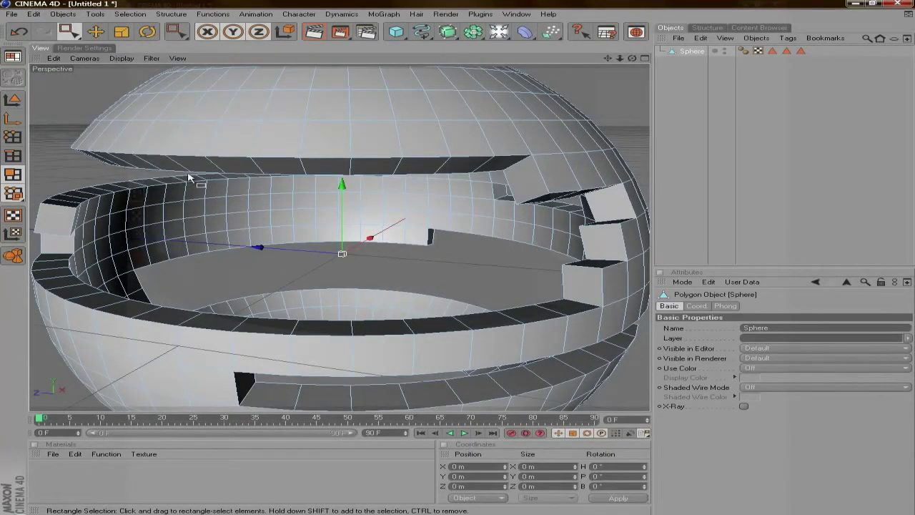
- Switch to Loop Selection and select the horizontal ring's polygon loop
key("u")
key("l")
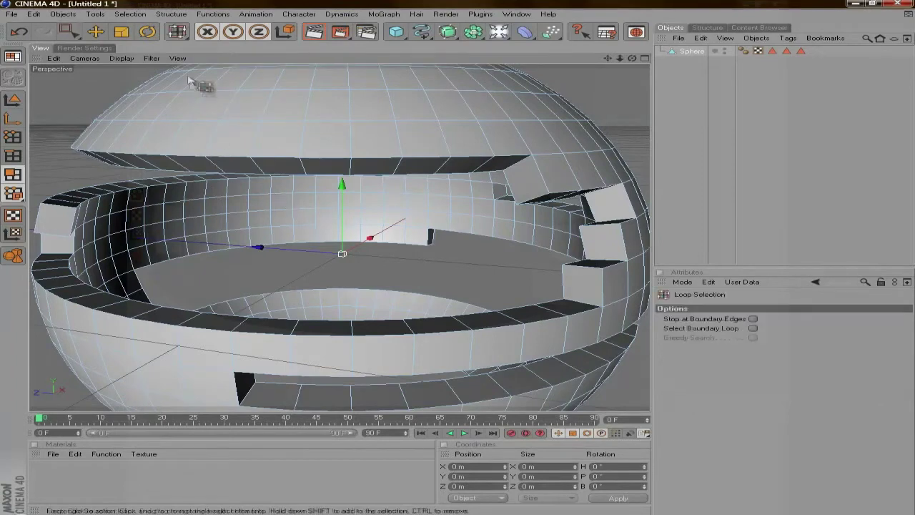
left_click(132, 15)
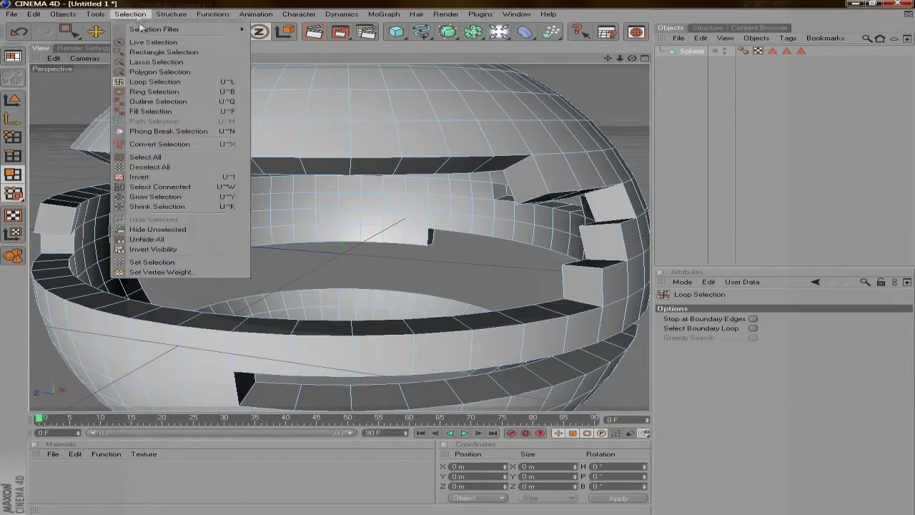
left_click(185, 83)
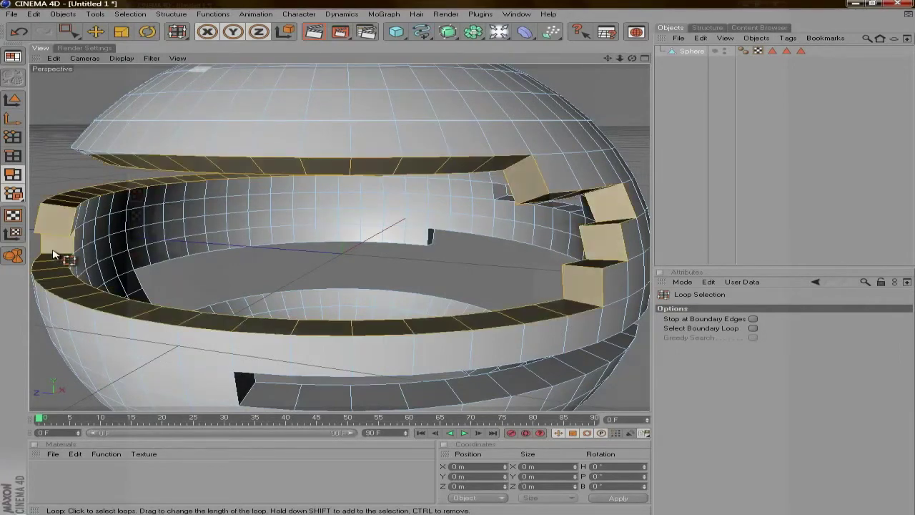
left_click(239, 300)
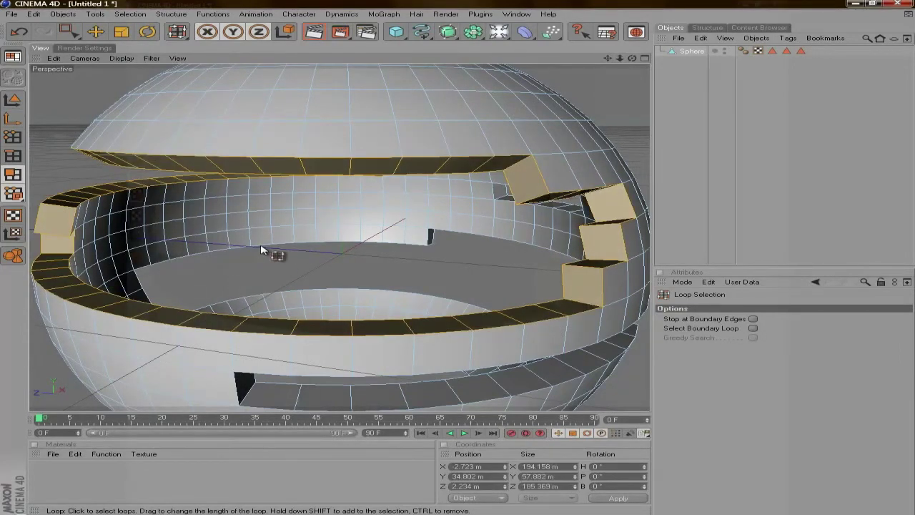
left_click(381, 400, "shift")
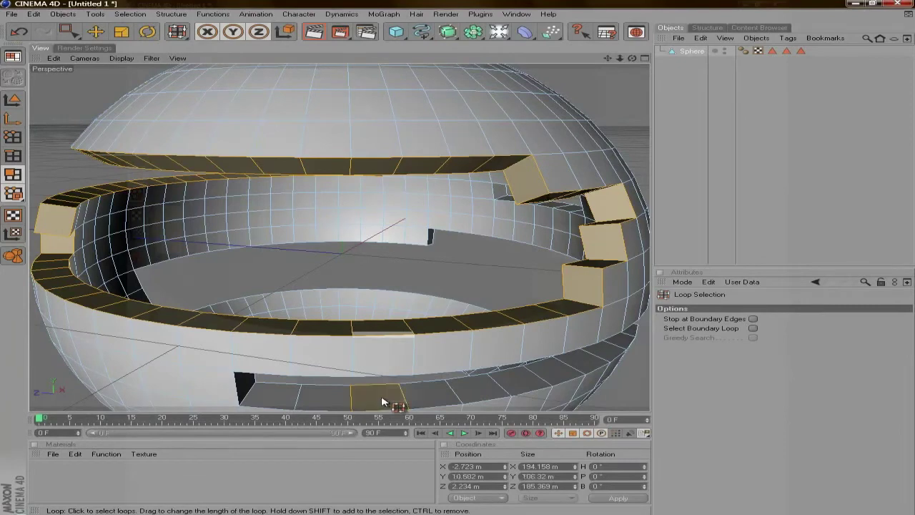
key("ctrl+z")
- Add the lower ring and top ring loops to the selection, then select the Sphere object
left_click(250, 389, "shift")
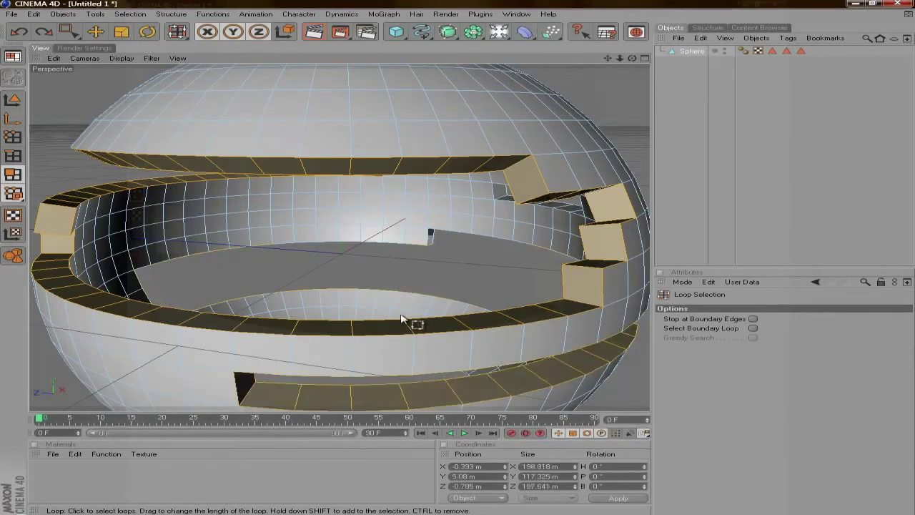
scroll(500, 214, "down", 5)
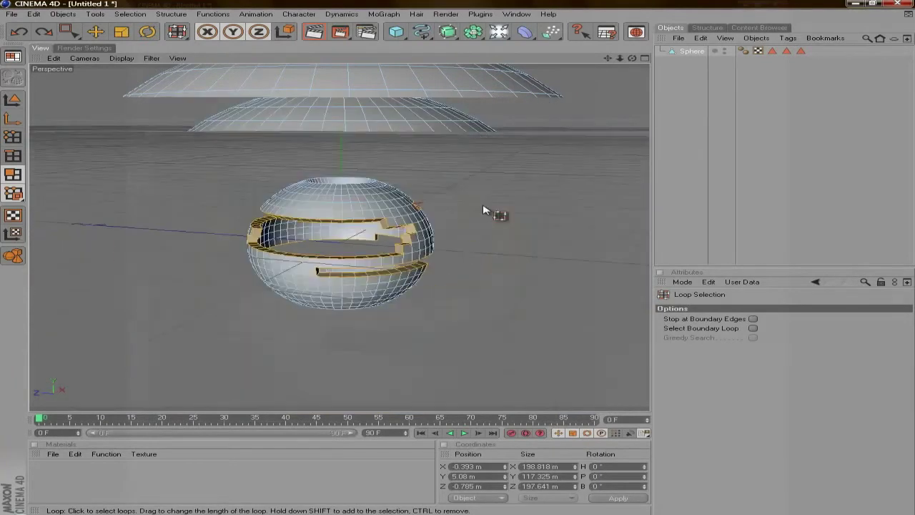
mouse_move(437, 241)
left_mouse_down("alt")
mouse_move(464, 272)
mouse_move(444, 251)
left_mouse_up("alt")
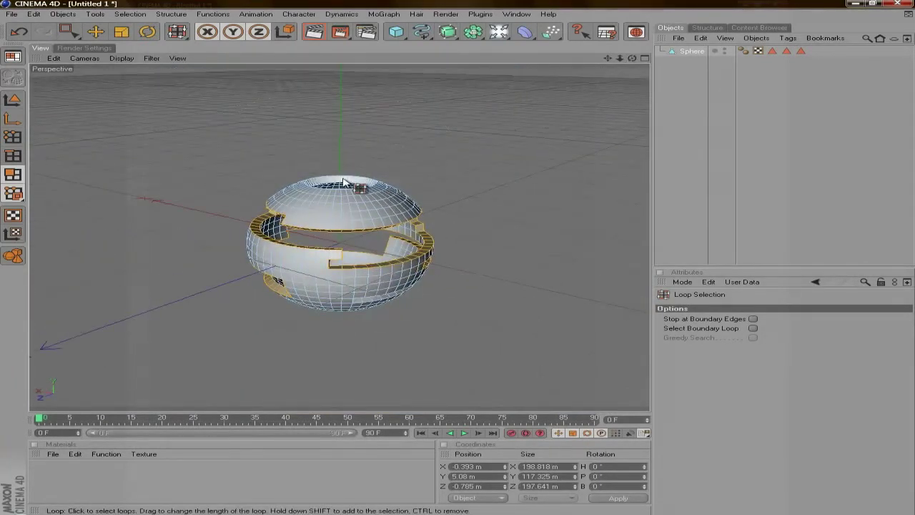
left_click(376, 191, "shift")
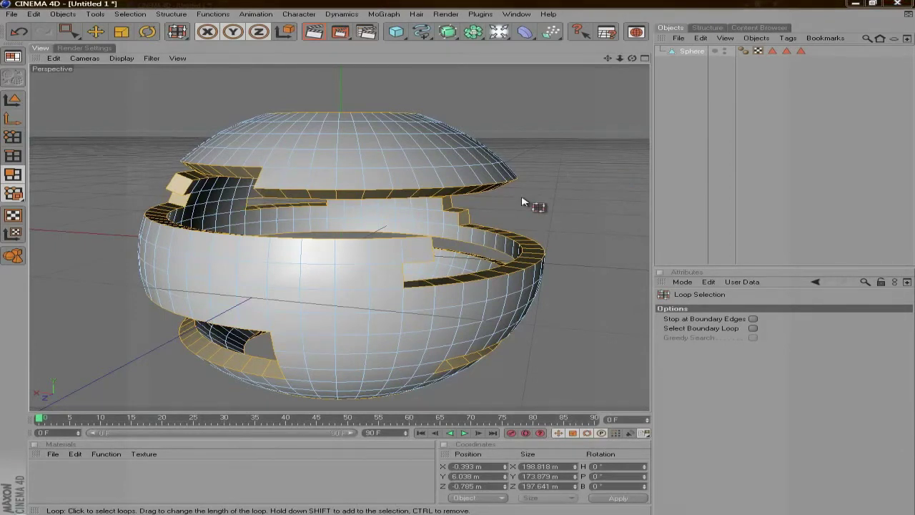
left_click(693, 52)
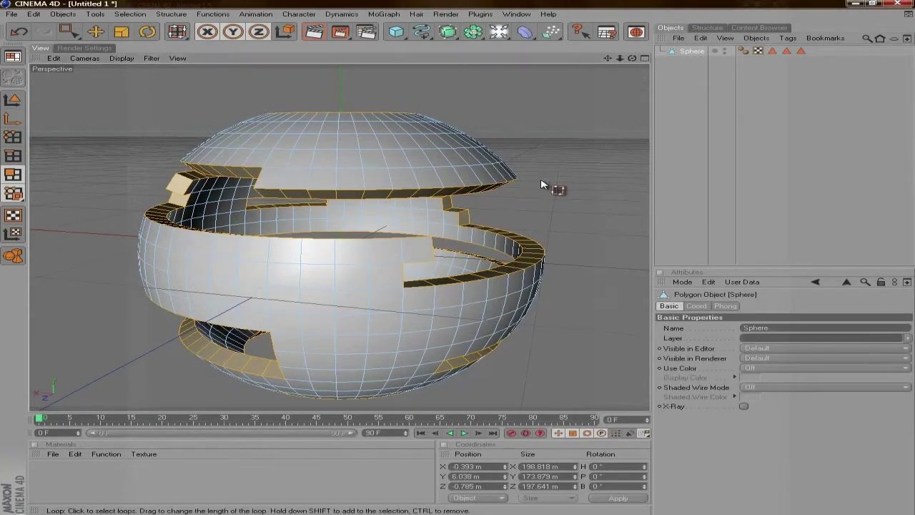
key("i")
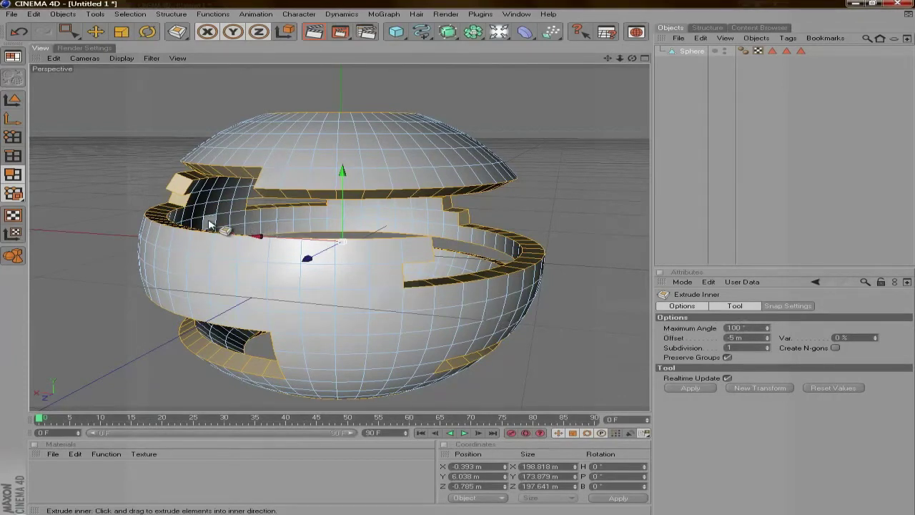
- Inset the selected band polygons with Extrude Inner at a 2 m offset
left_click(241, 261)
left_click_drag(240, 261, 608, 74)
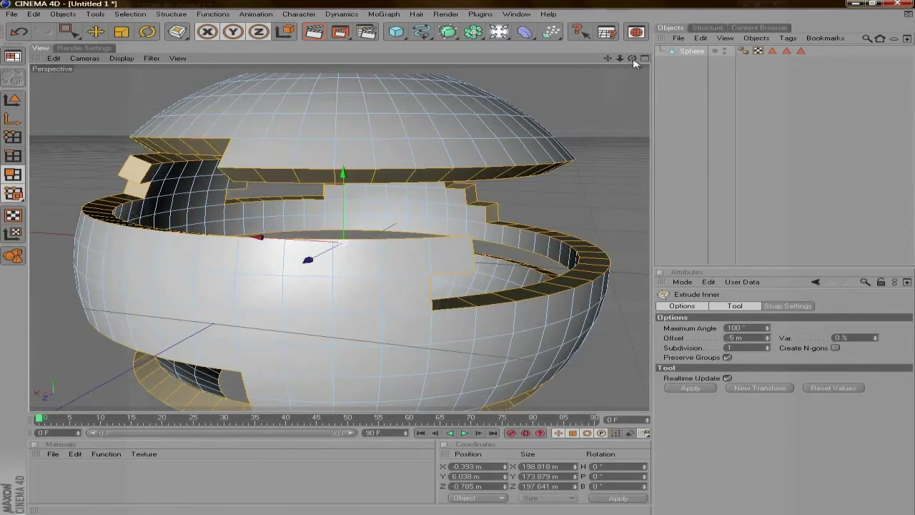
left_click_drag(469, 261, 588, 85, "alt")
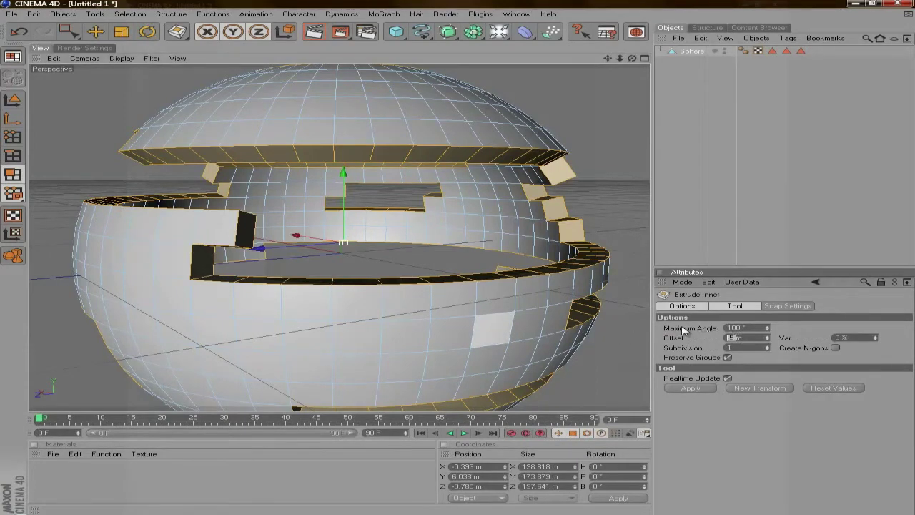
type("4")
type("2")
key("Return")
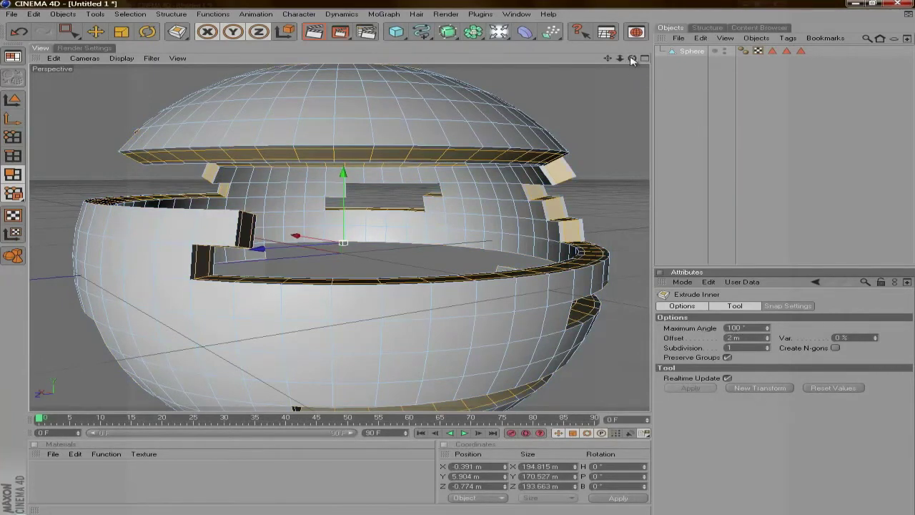
left_click_drag(443, 268, 467, 243, "alt")
left_click_drag(509, 298, 333, 265, "alt")
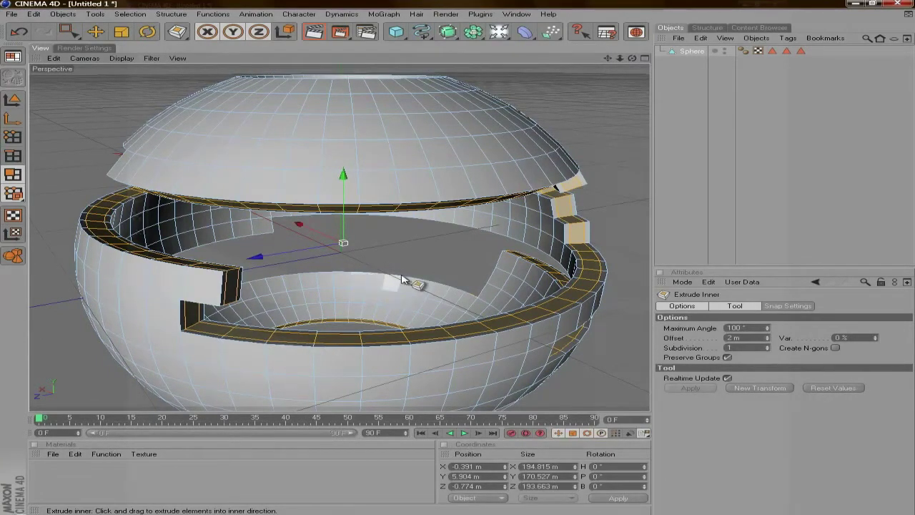
key("d")
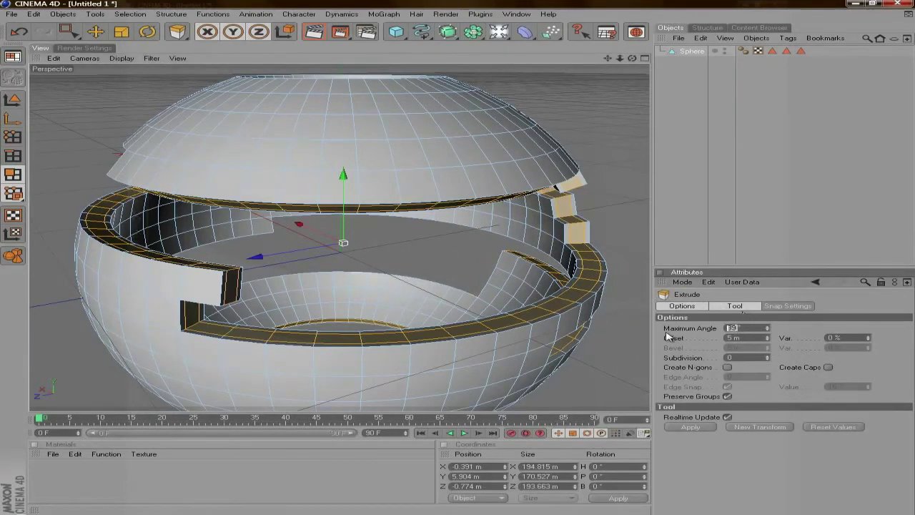
- Extrude the band polygons with Maximum Angle 100° and a -5 m offset
type("100-5")
key("Return")
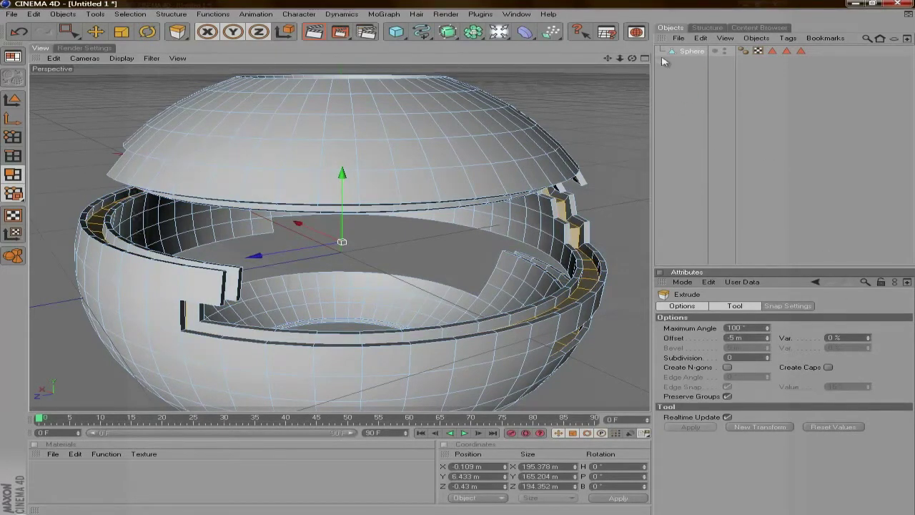
left_click_drag(633, 58, 499, 260)
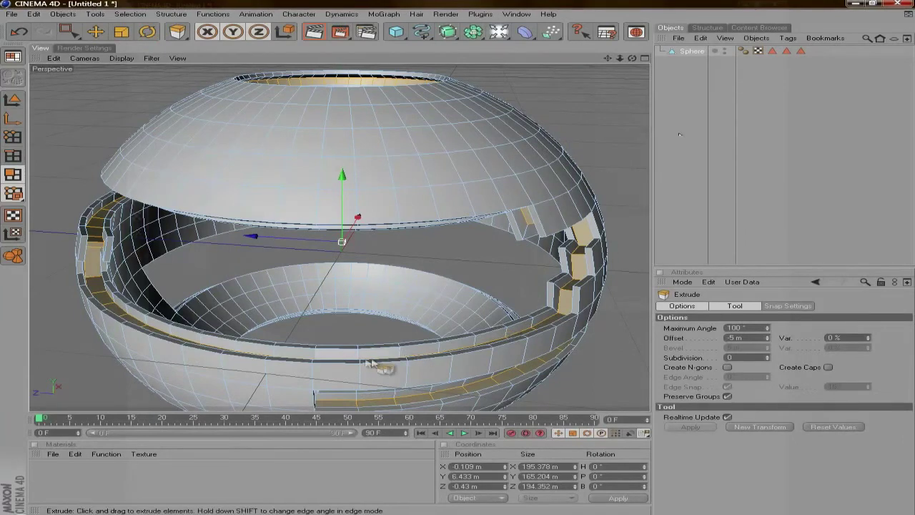
- Apply Bevel with Maximum Angle 100°, Extrusion 0.9 m and Inner Offset 0.9 m, then deselect
key("v")
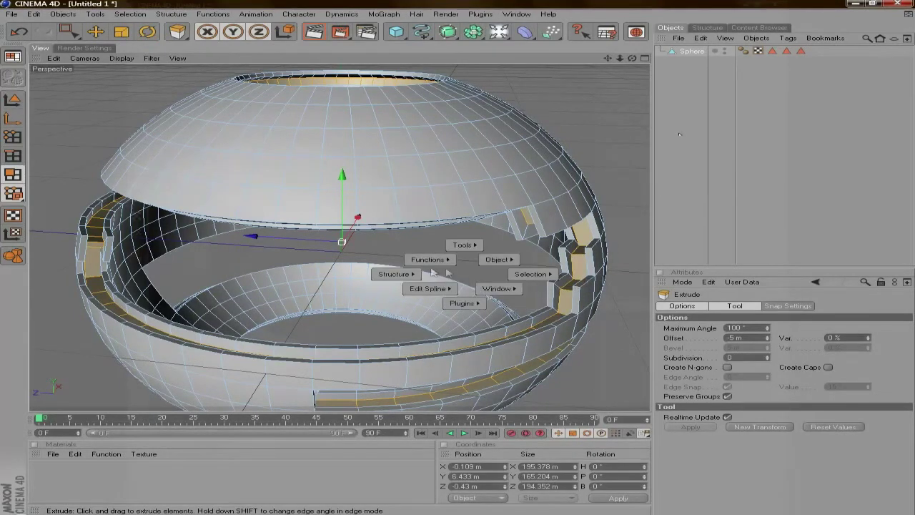
mouse_move(393, 274)
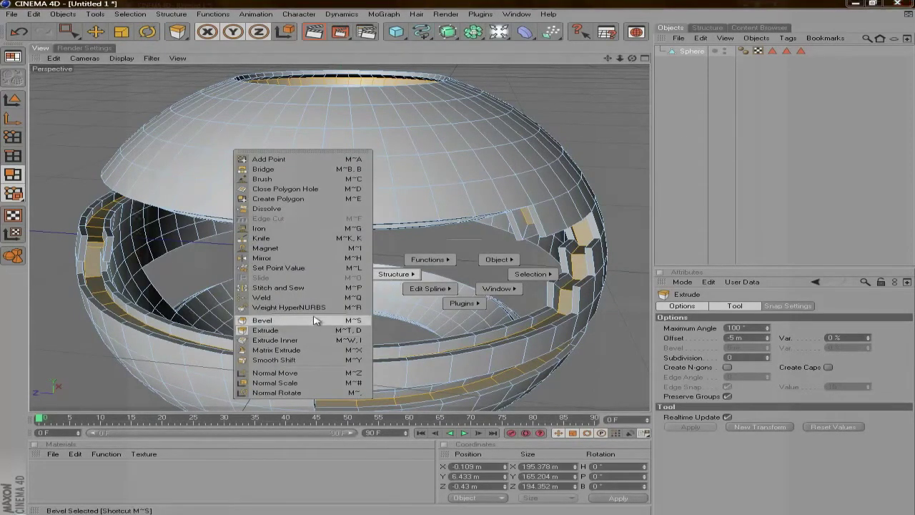
left_click(313, 320)
left_click(743, 327)
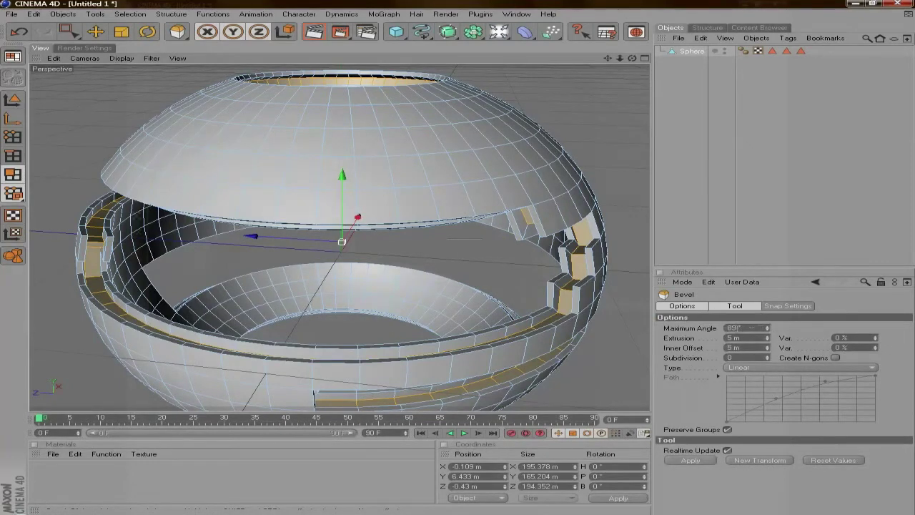
type("100")
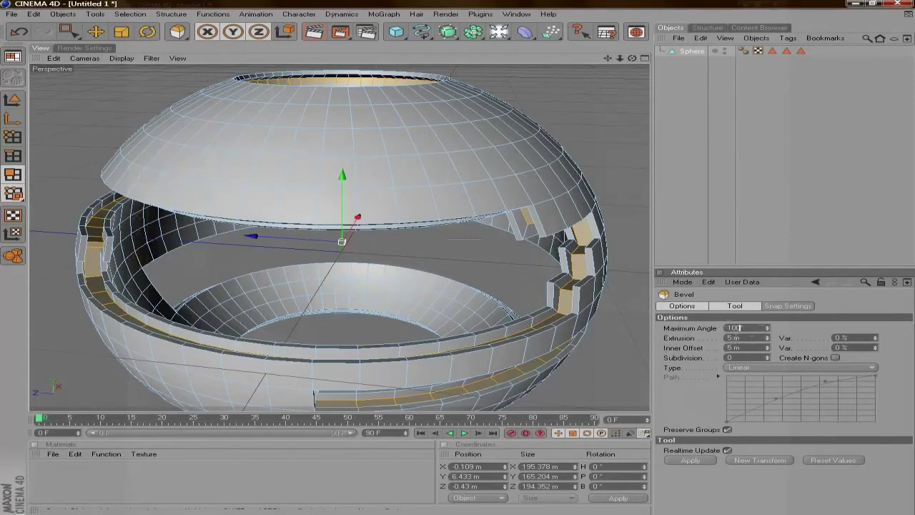
key("Tab")
type("10.9")
key("Tab")
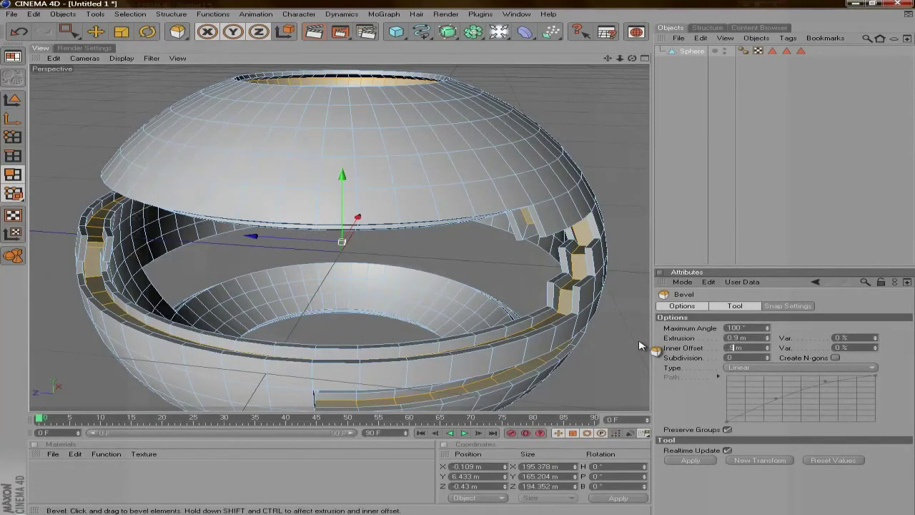
type("0.9")
key("Return")
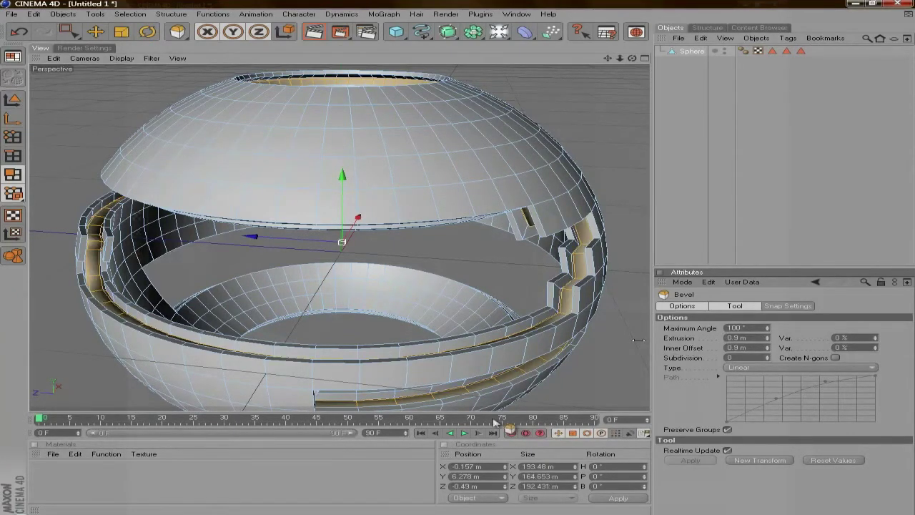
left_click(703, 206)
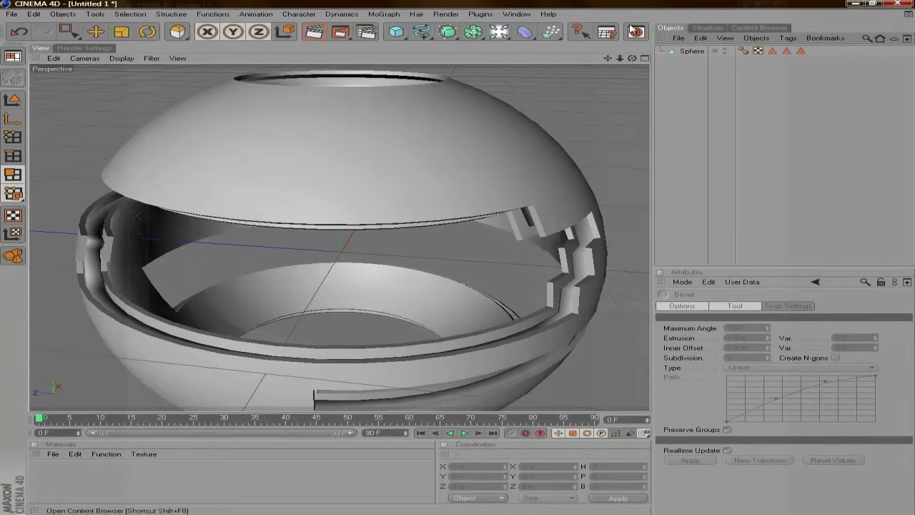
- Orbit to view the sphere's bottom, switch to the four-view layout, and open Render Settings
scroll(562, 118, "down", 2)
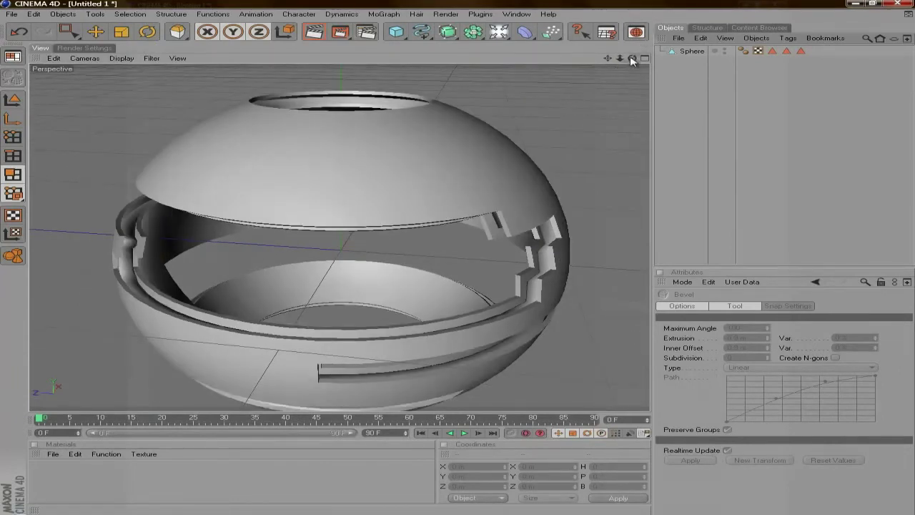
left_click_drag(632, 58, 432, 208)
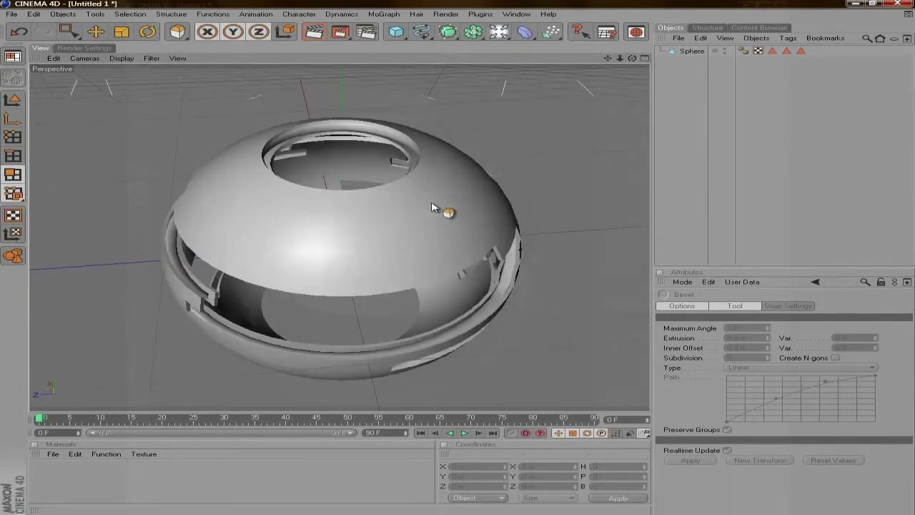
scroll(432, 207, "down", 3)
left_click(644, 58)
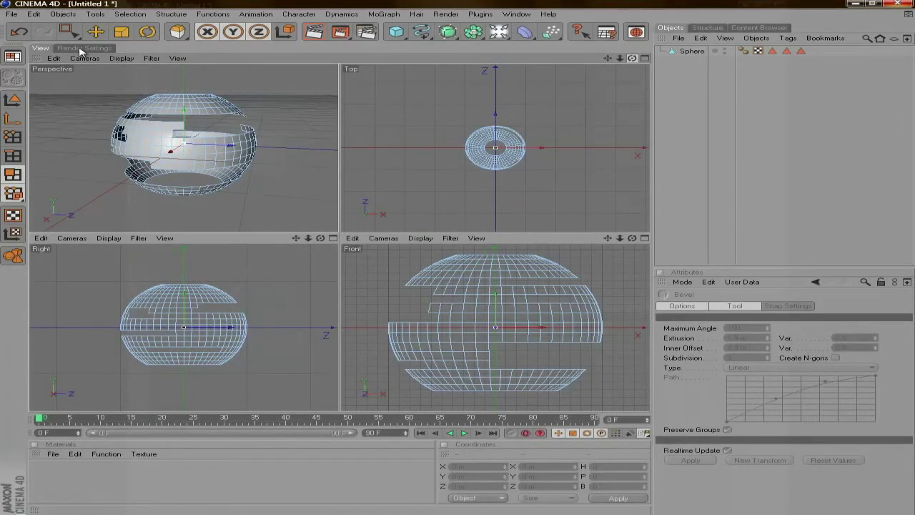
left_click(83, 48)
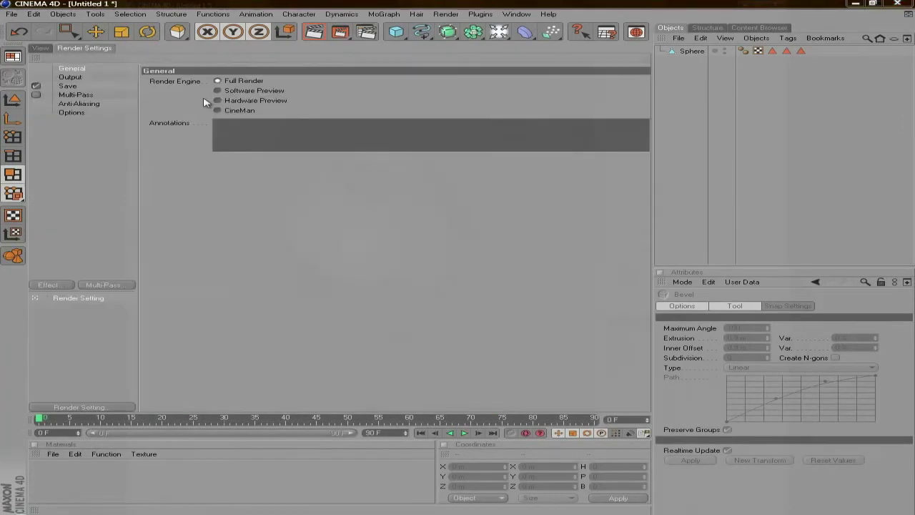
- On the Render Settings Save page, choose PNG as the output image format
left_click(68, 86)
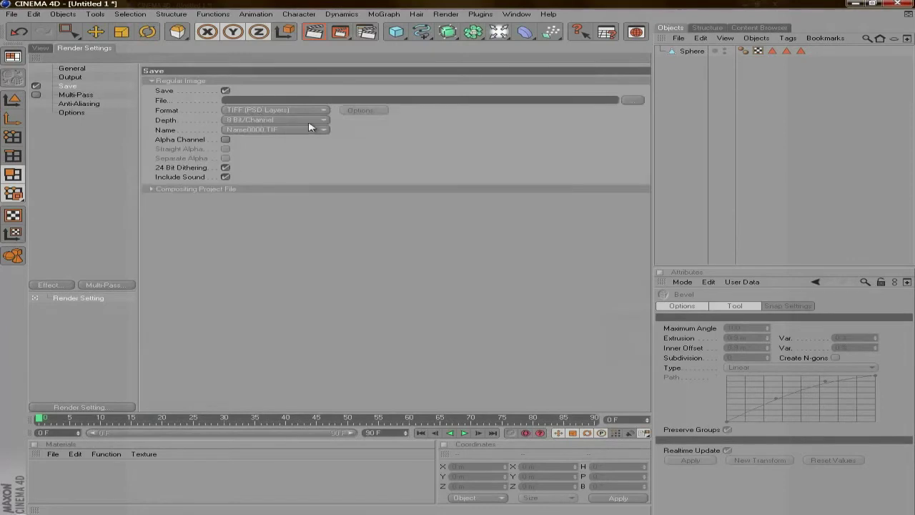
left_click(259, 111)
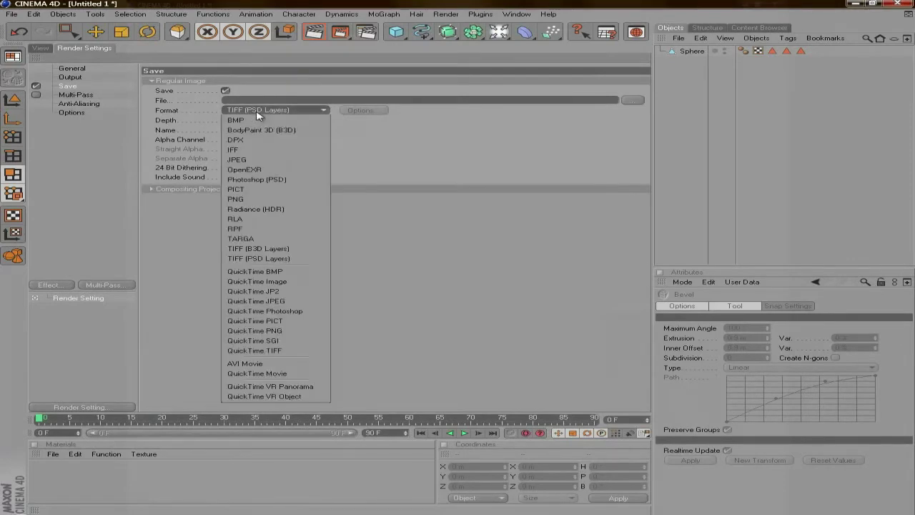
left_click(262, 201)
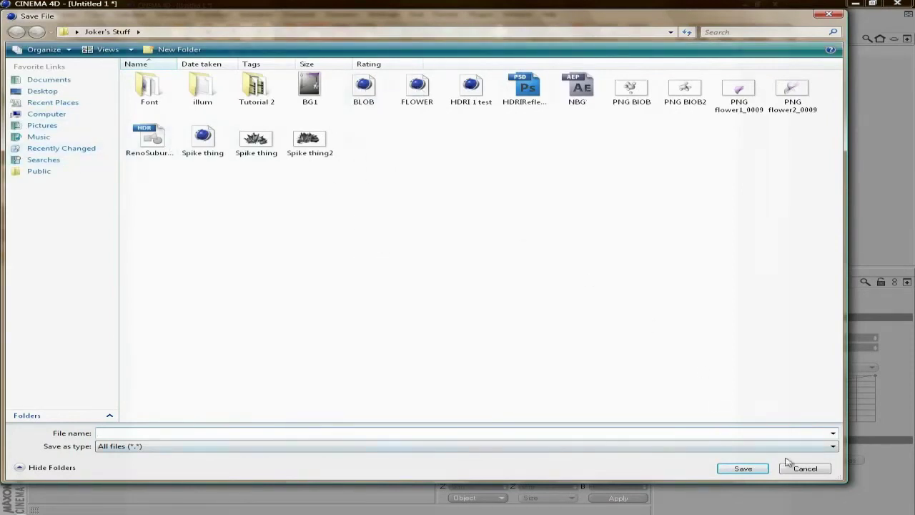
- Cancel the Save File dialog without choosing an output location
left_click(811, 470)
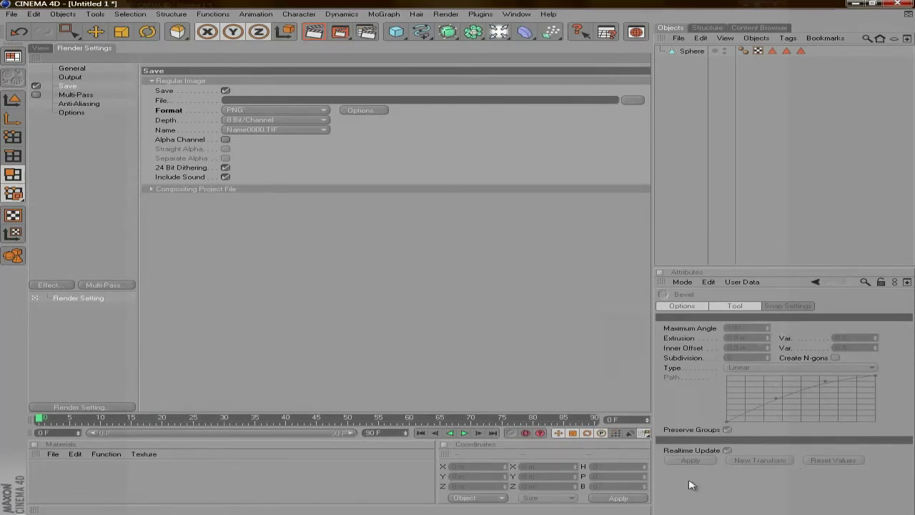
- Enable Alpha Channel on the Save page so PNG renders keep transparency
left_click(225, 139)
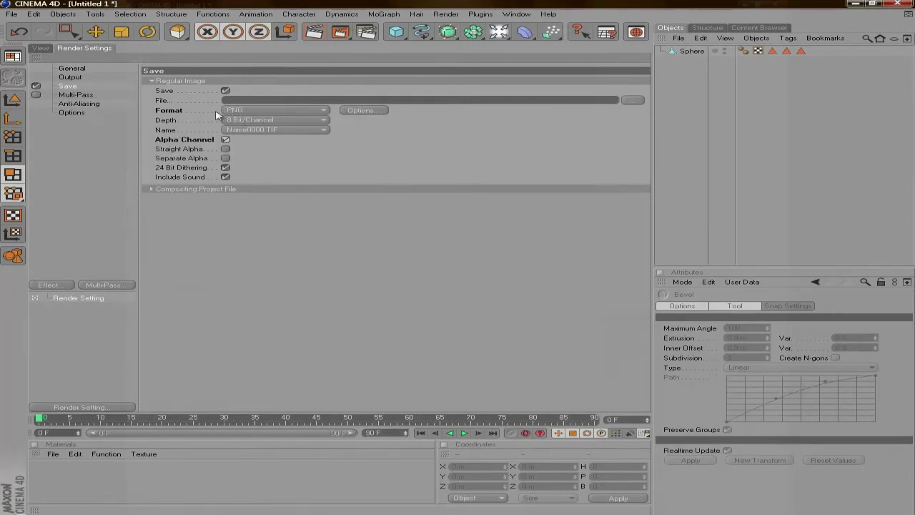